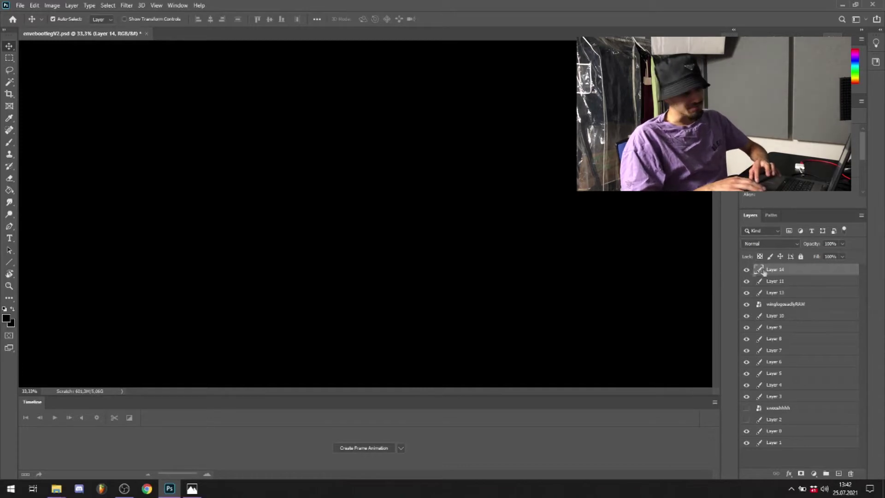
Step: Hide Layer 14 and inspect the stitching on the sneaker's yellow overlay and black dripping swoosh
left_click(746, 271)
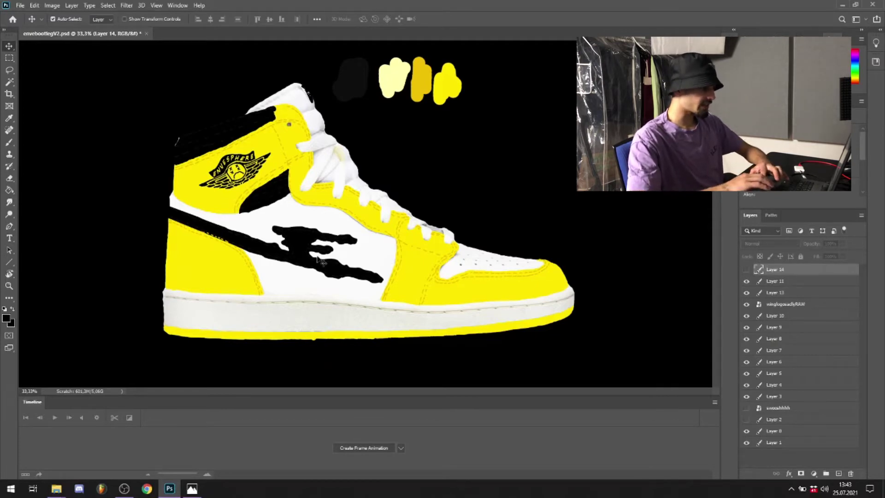
scroll(321, 262, "up", 5)
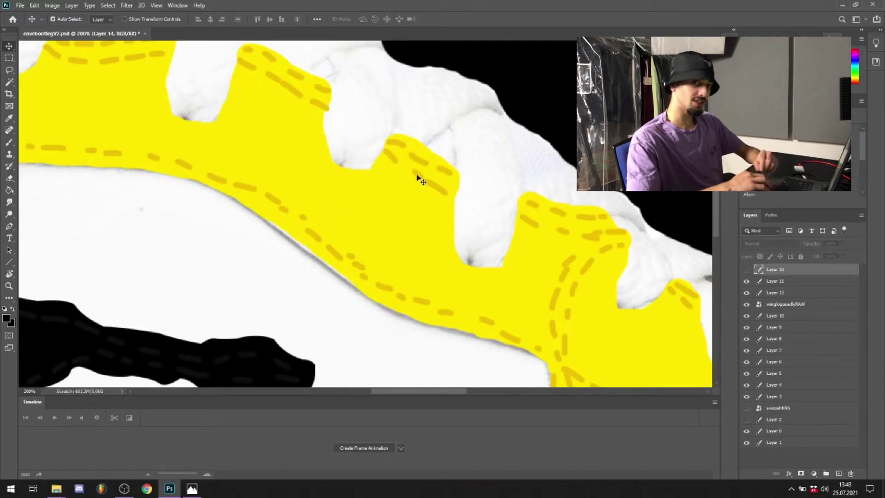
scroll(372, 174, "down", 3)
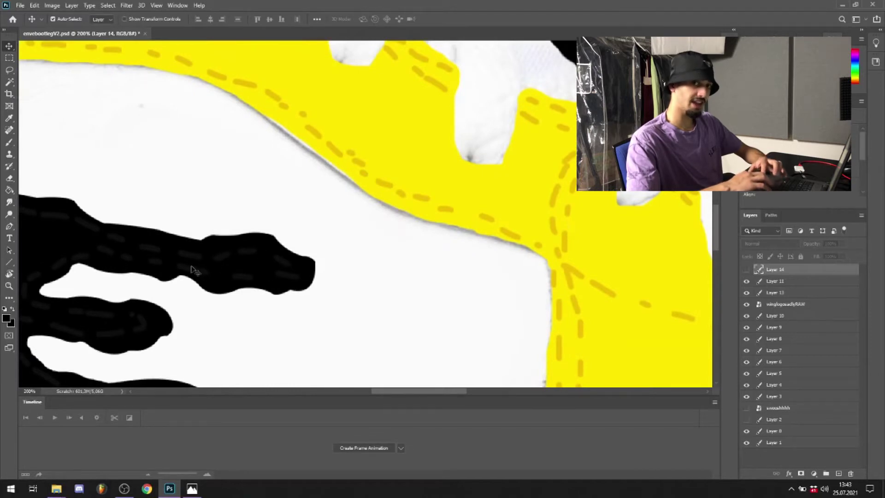
scroll(193, 271, "down", 3)
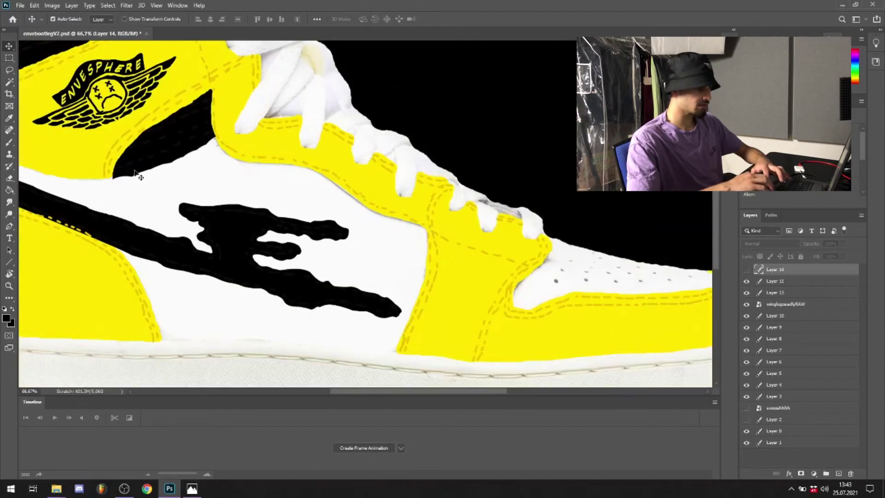
Step: Examine the winged Envesphere logo and the stitching on the sneaker's yellow ankle panel and black collar
key("ctrl+minus")
scroll(135, 174, "up", 2)
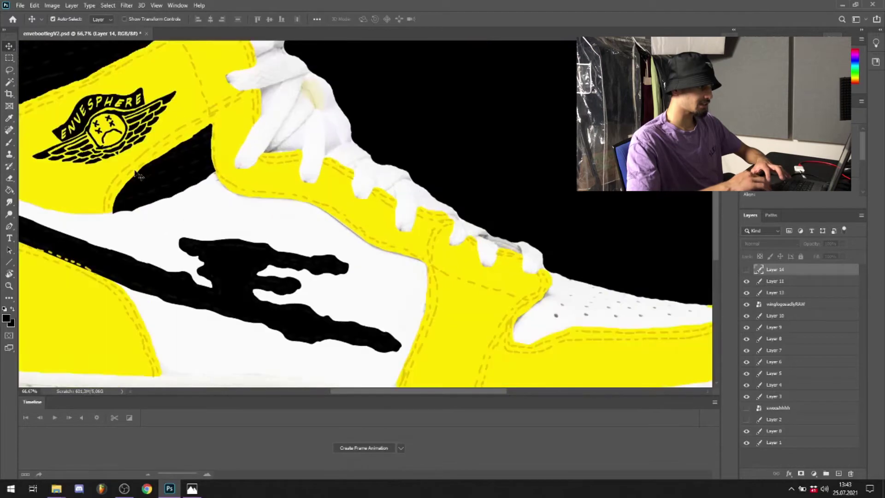
scroll(135, 174, "up", 2)
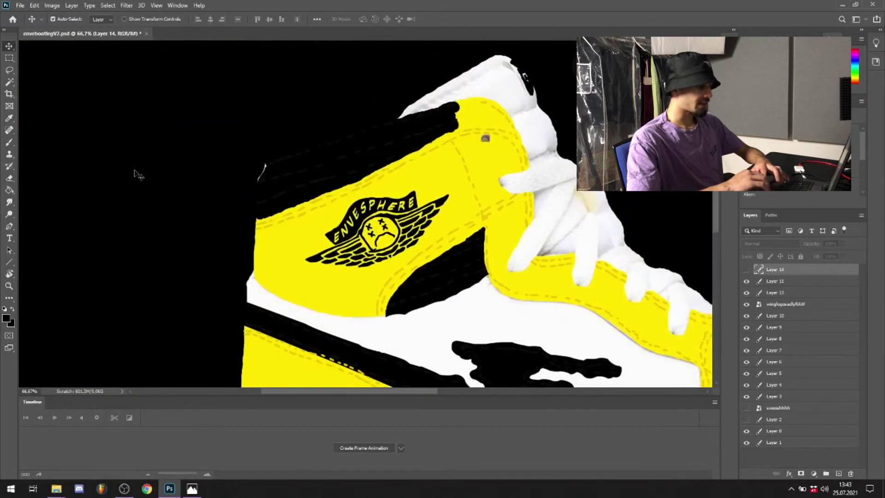
scroll(124, 150, "down", 1)
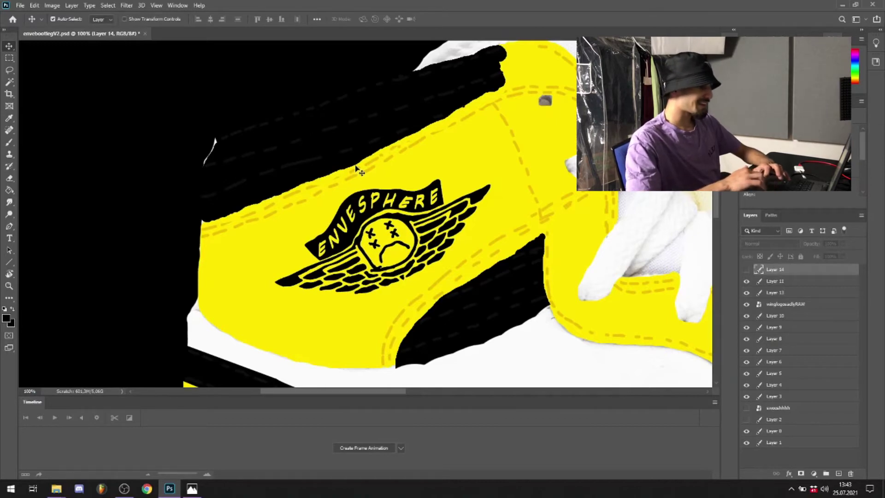
scroll(357, 171, "right", 3)
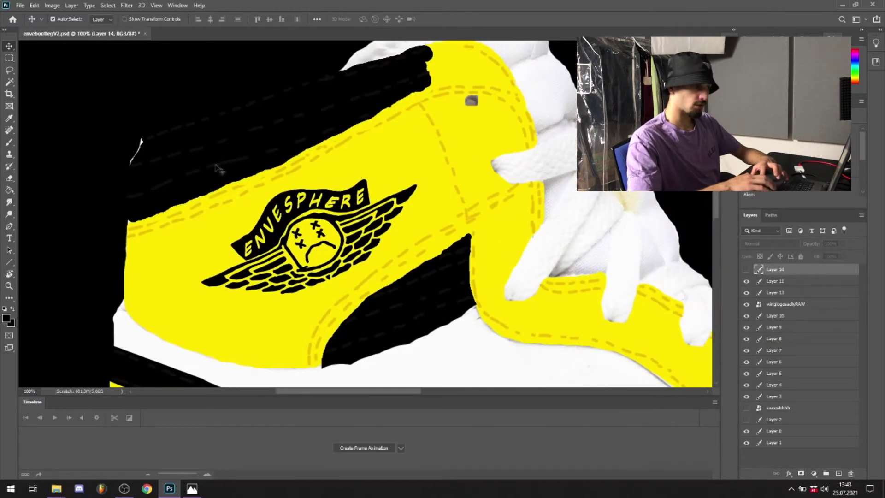
key("ctrl+0")
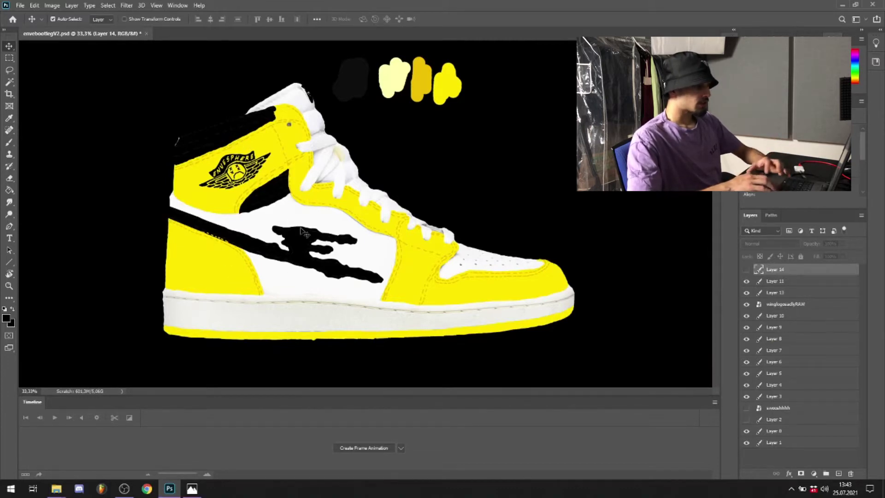
Step: Examine the dark yellow stitching up close and the four colour swatches beside the shoe, ending on the whole sneaker
key("ctrl+plus")
key("ctrl+plus")
key("ctrl+plus")
key("ctrl+plus")
key("ctrl+plus")
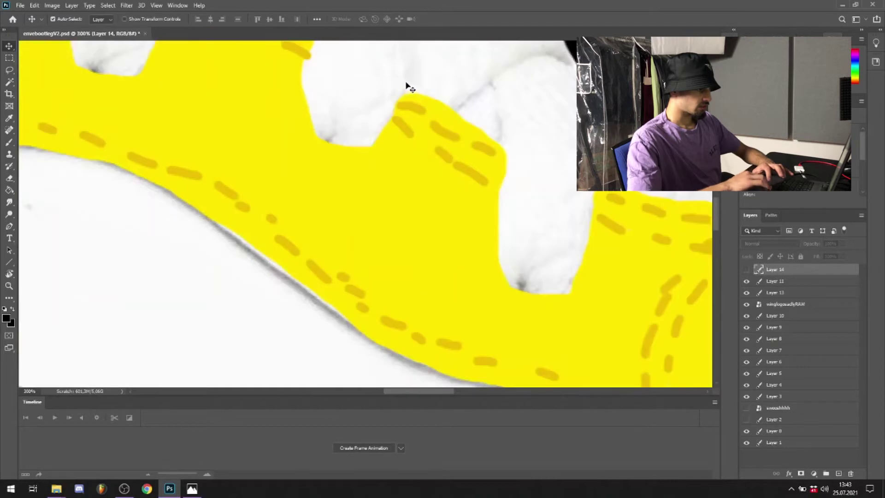
scroll(408, 88, "down", 10)
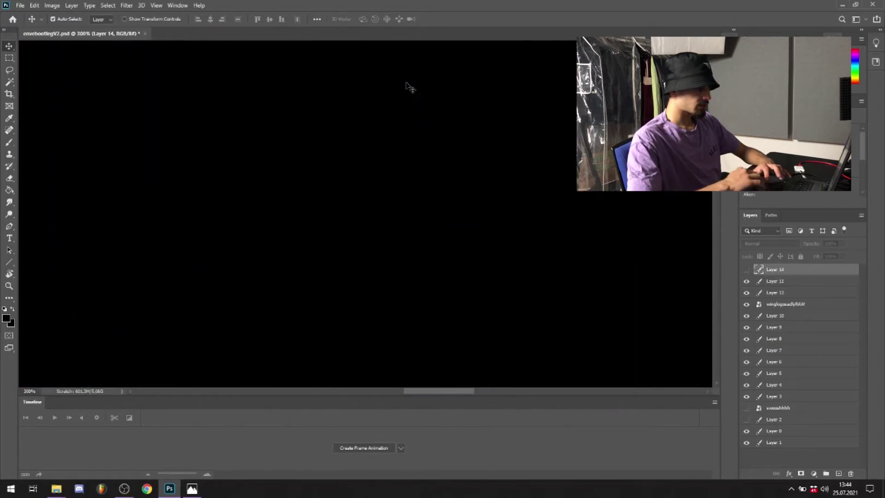
scroll(408, 88, "up", 5)
scroll(568, 123, "right", 5)
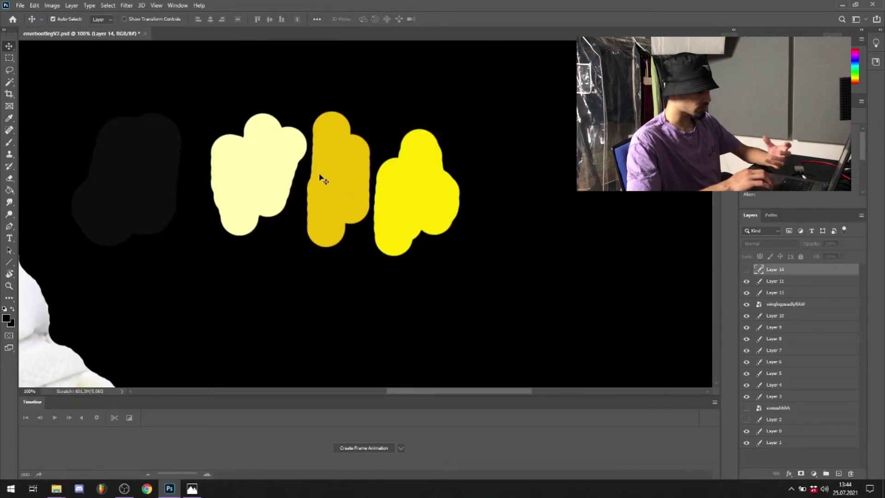
key("ctrl+minus")
key("ctrl+minus")
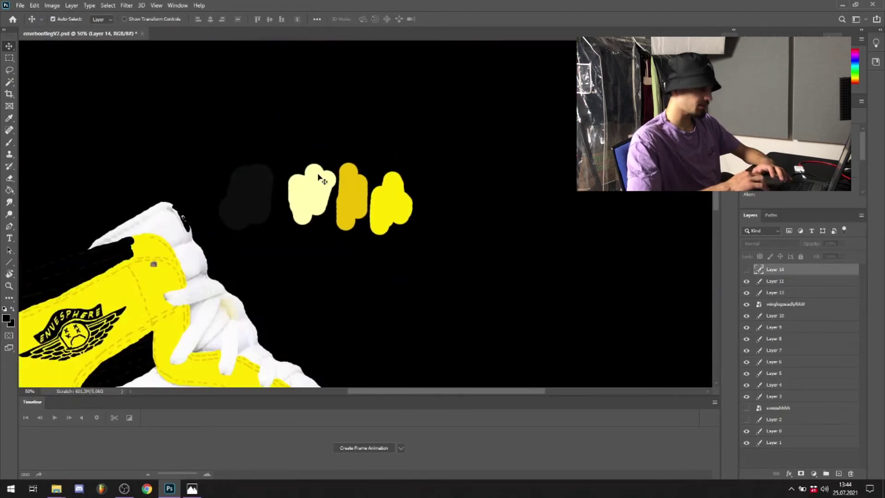
scroll(322, 179, "down", 10)
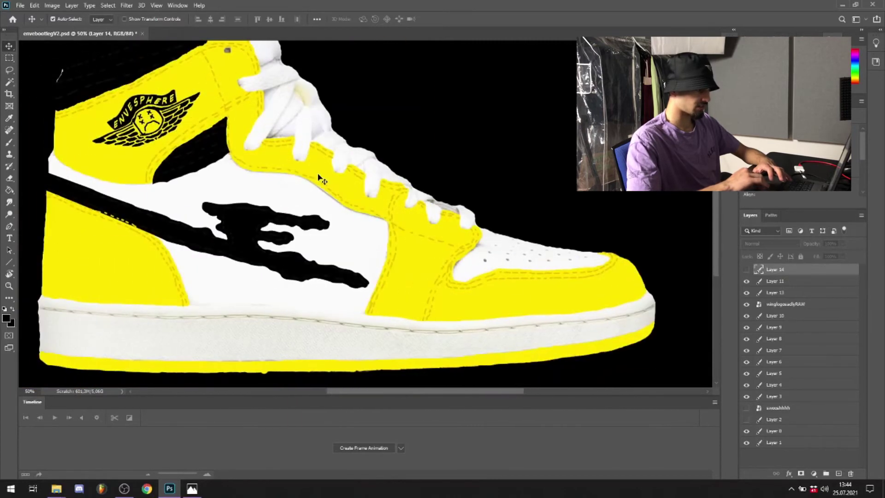
scroll(321, 179, "left", 3)
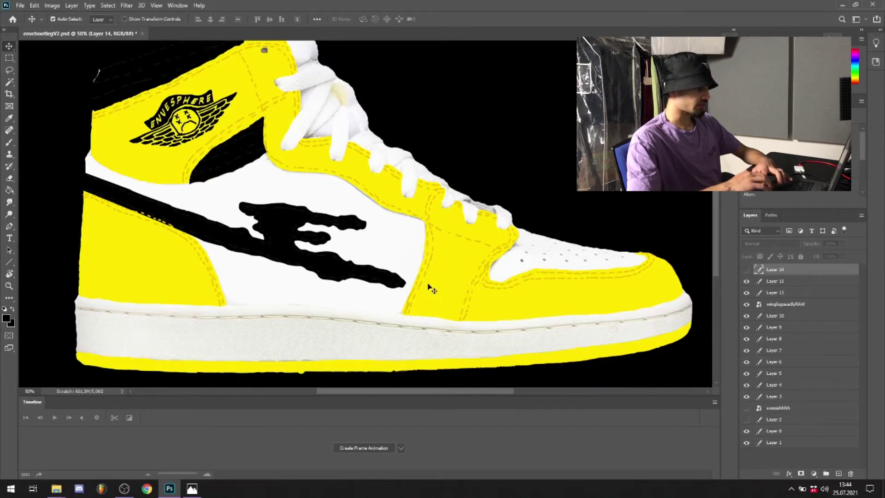
key("ctrl+minus")
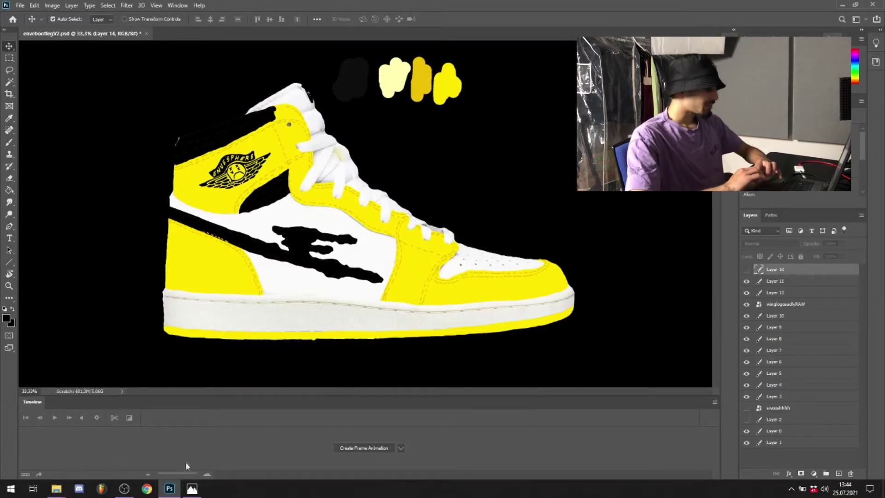
Step: Switch to DESIGNPAGE1.png in the Photos app and examine the winged logo, the ENVE tongue logo and their placement on the shoe
left_click(192, 489)
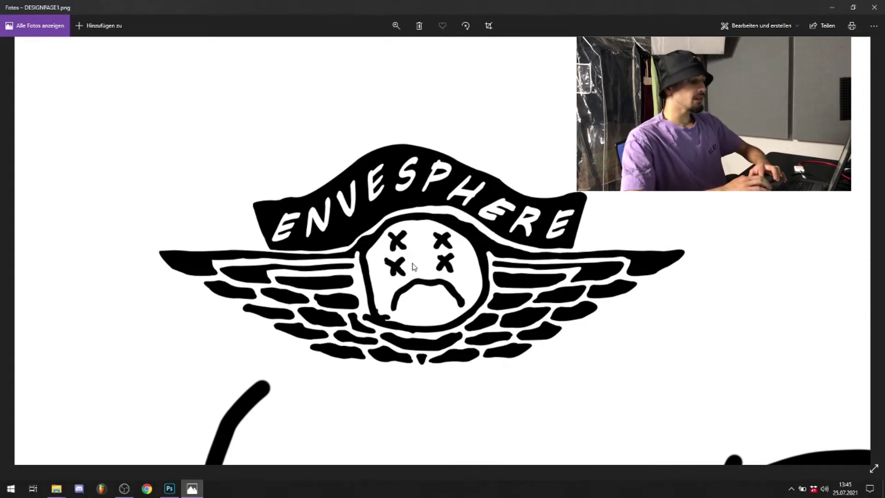
scroll(414, 266, "down", 1)
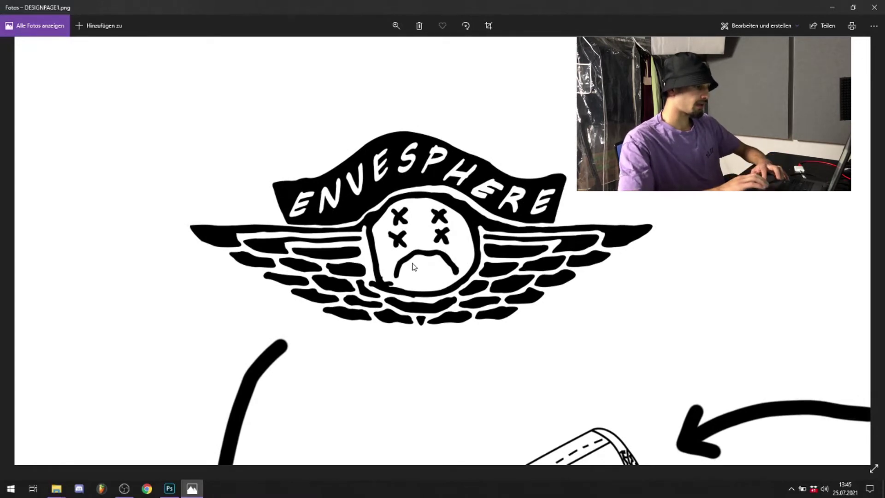
scroll(413, 267, "down", 2)
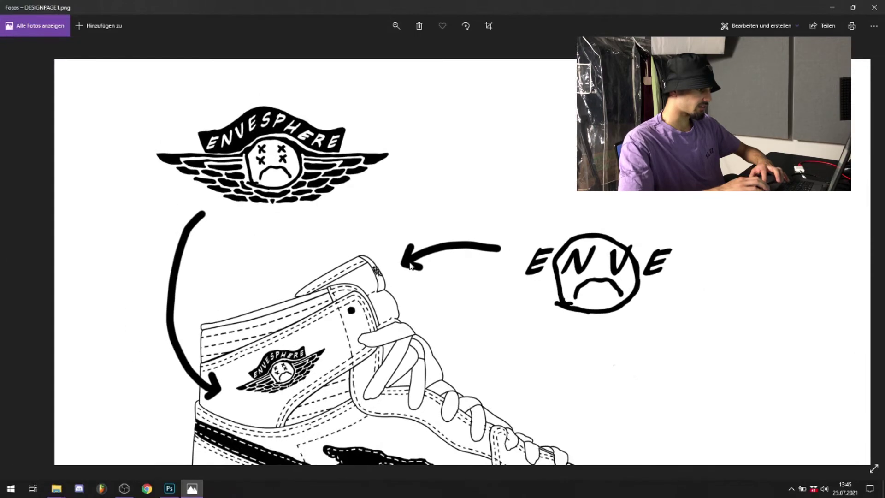
scroll(410, 267, "down", 3)
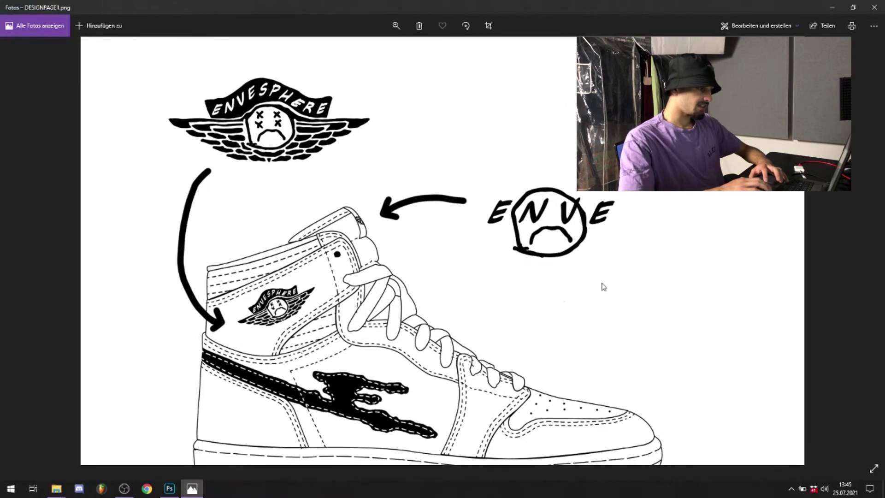
scroll(540, 239, "up", 3)
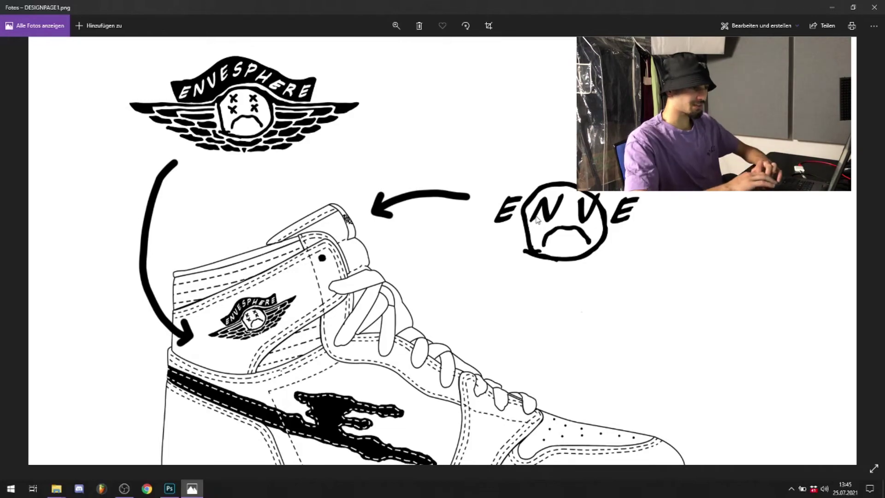
Step: Examine the lower part of the sneaker line drawing and go on to the colour design in DESIGNPAGE2.png
scroll(541, 216, "down", 3)
scroll(502, 215, "down", 5)
scroll(501, 221, "up", 5)
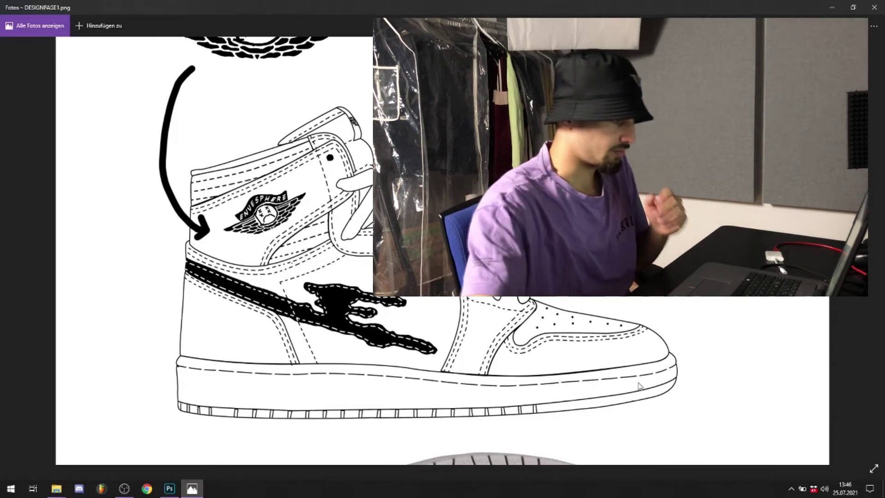
scroll(639, 386, "down", 3)
key("Right")
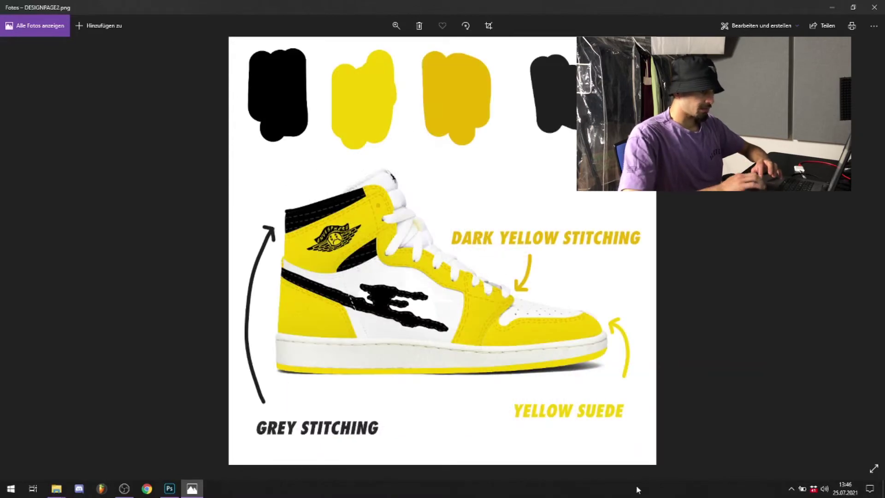